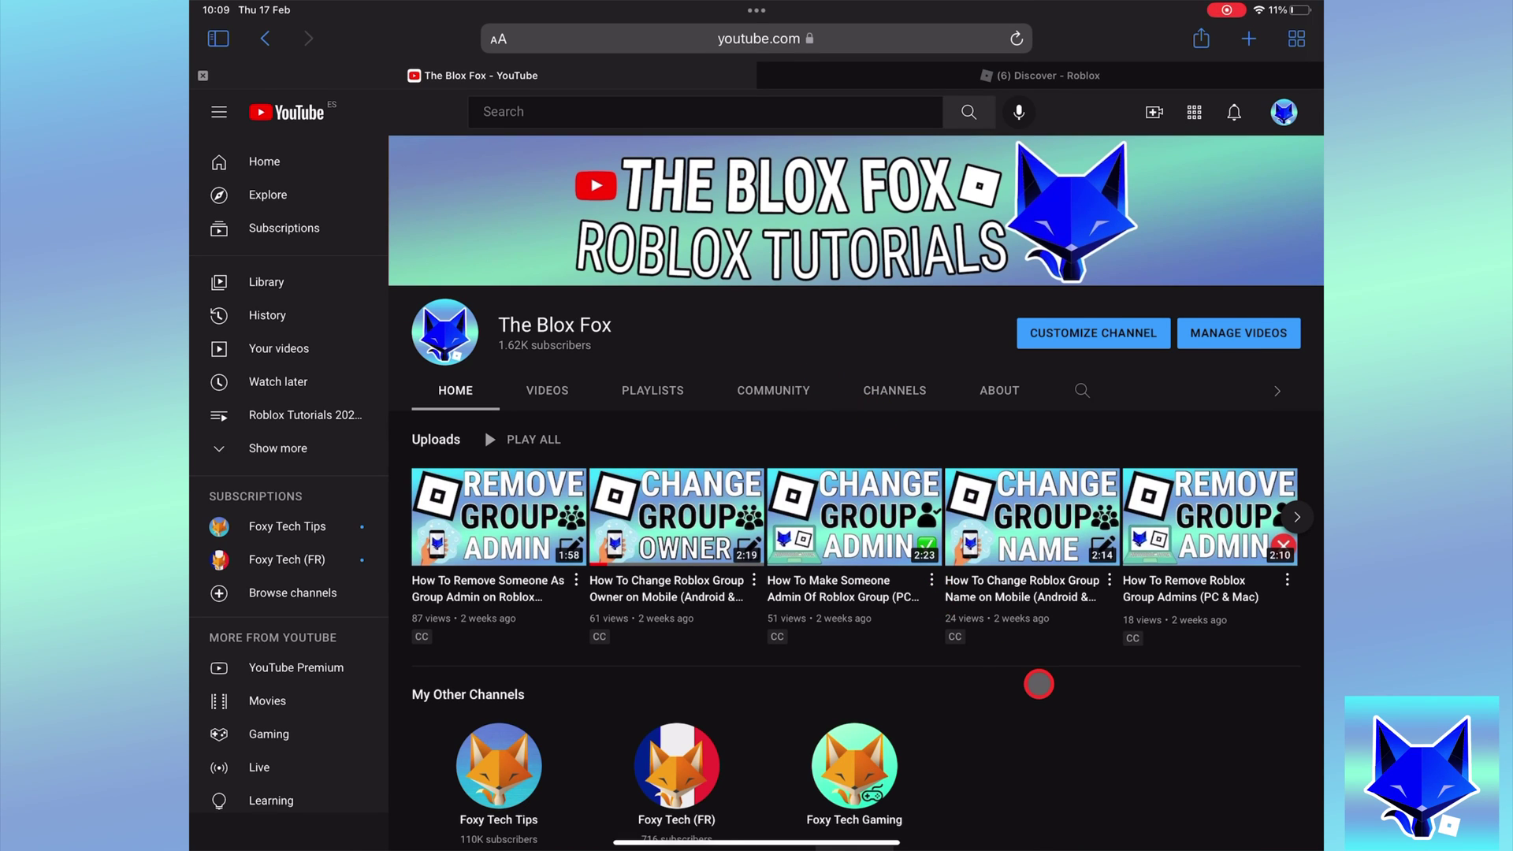
{"action": "scroll", "coordinate": [1038, 683], "scroll_direction": "down", "scroll_amount": 1}
{"action": "scroll", "coordinate": [1039, 684], "scroll_direction": "down", "scroll_amount": 1}
{"action": "scroll", "coordinate": [1038, 683], "scroll_direction": "down", "scroll_amount": 1}
{"action": "scroll", "coordinate": [1038, 684], "scroll_direction": "down", "scroll_amount": 2}
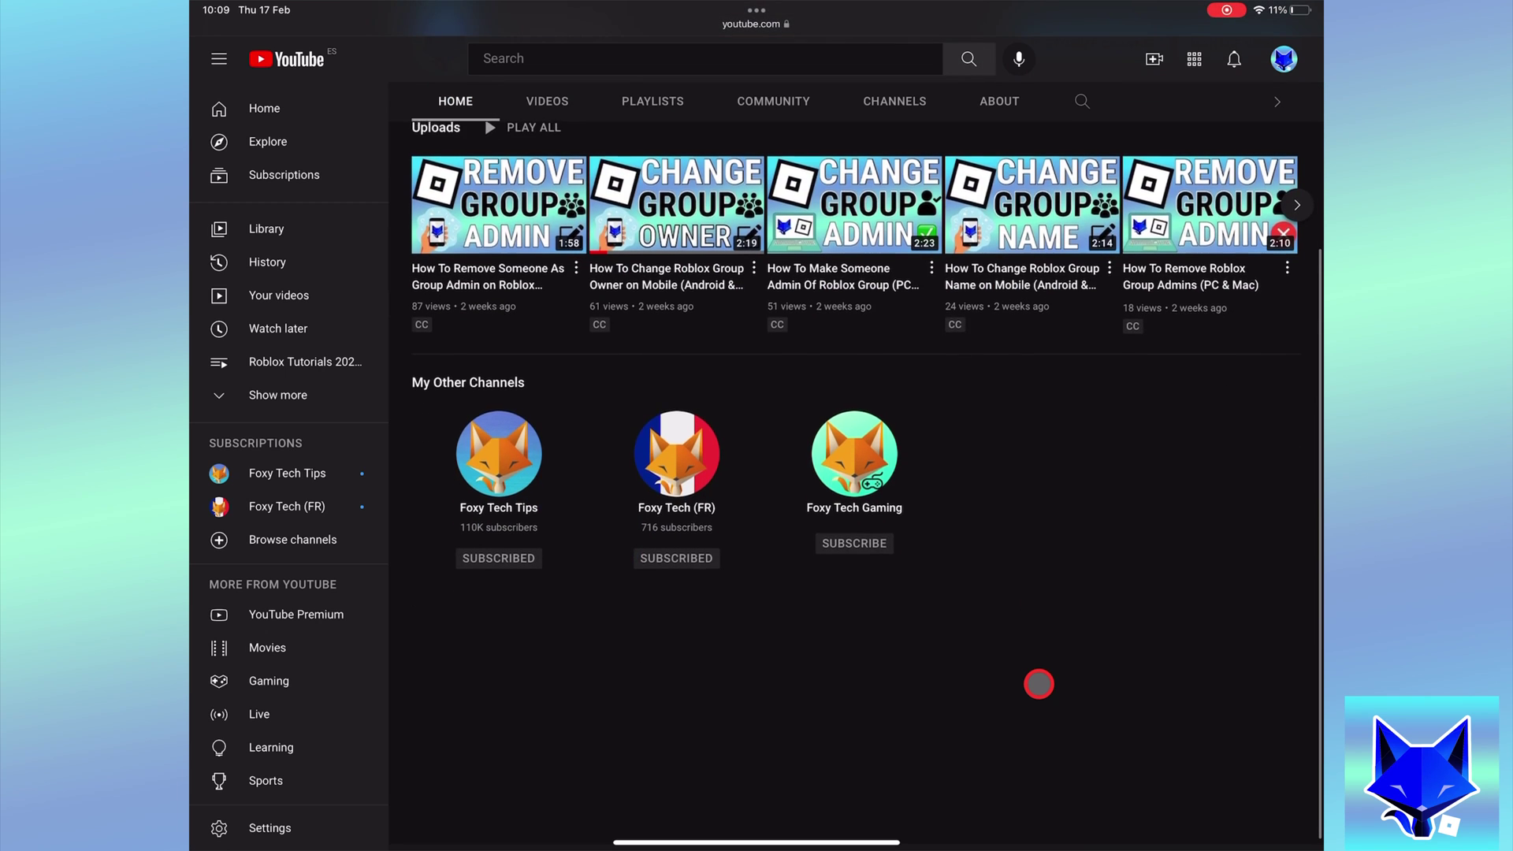
{"action": "scroll", "coordinate": [1039, 684], "scroll_direction": "up", "scroll_amount": 1}
{"action": "scroll", "coordinate": [1038, 683], "scroll_direction": "up", "scroll_amount": 4}
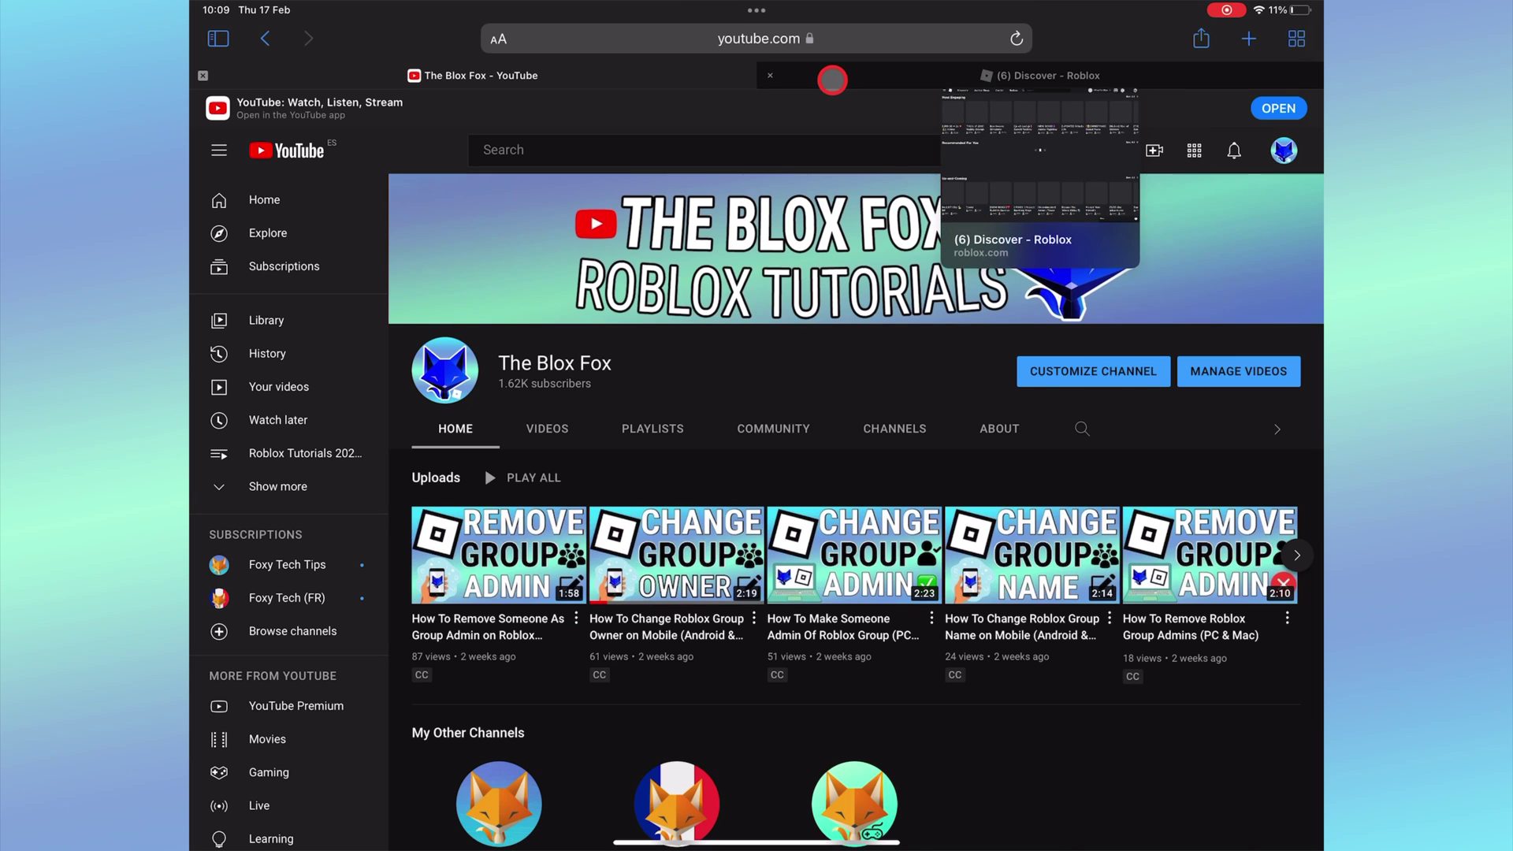
Switch to the Roblox tab and go through the navigation menu to Create's experiences list
{"action": "left_click", "coordinate": [833, 79]}
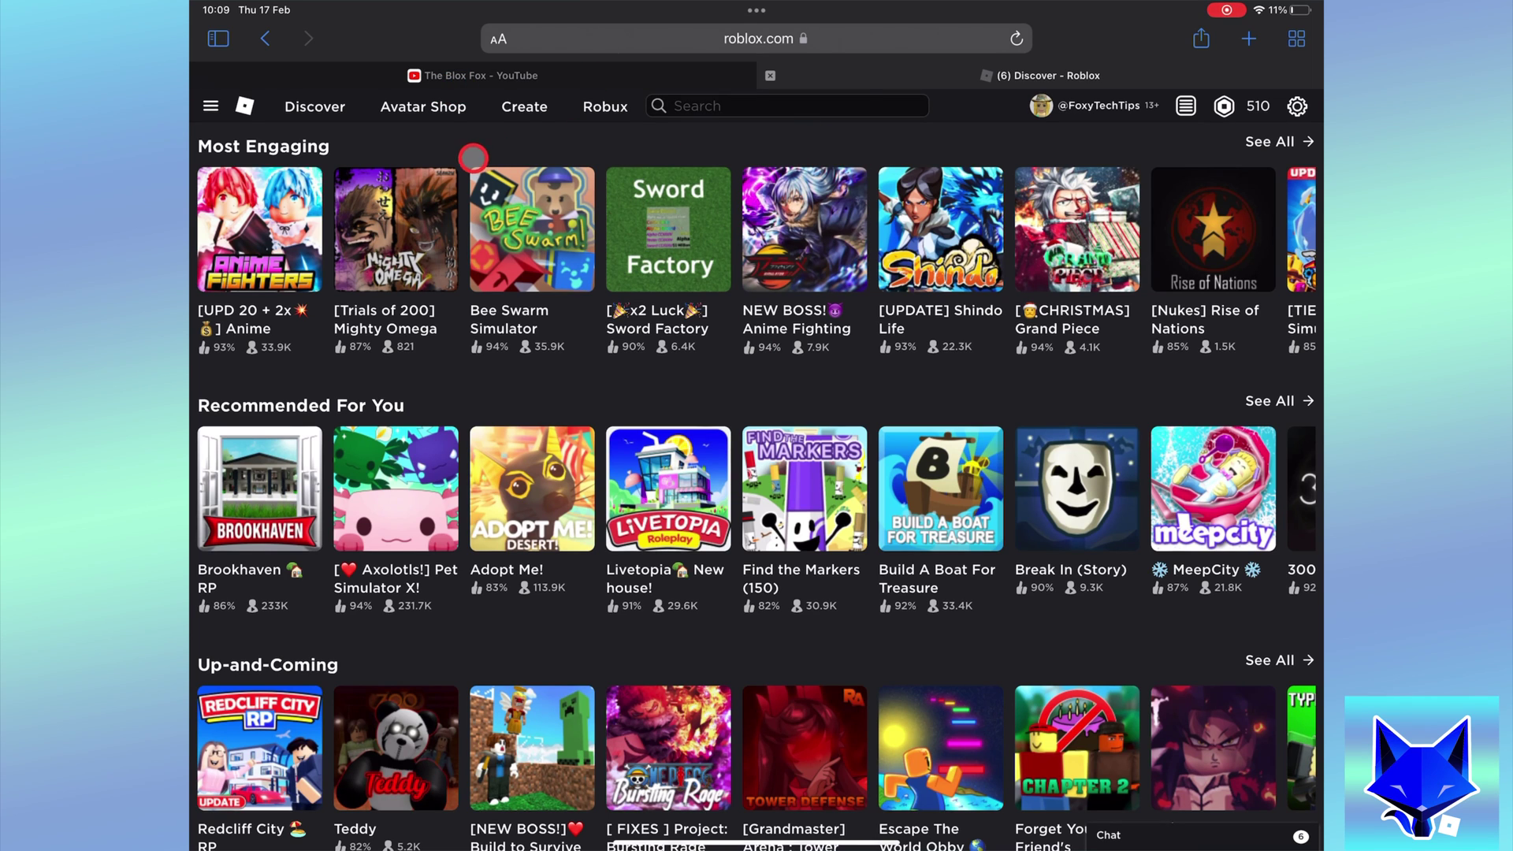
{"action": "left_click", "coordinate": [207, 107]}
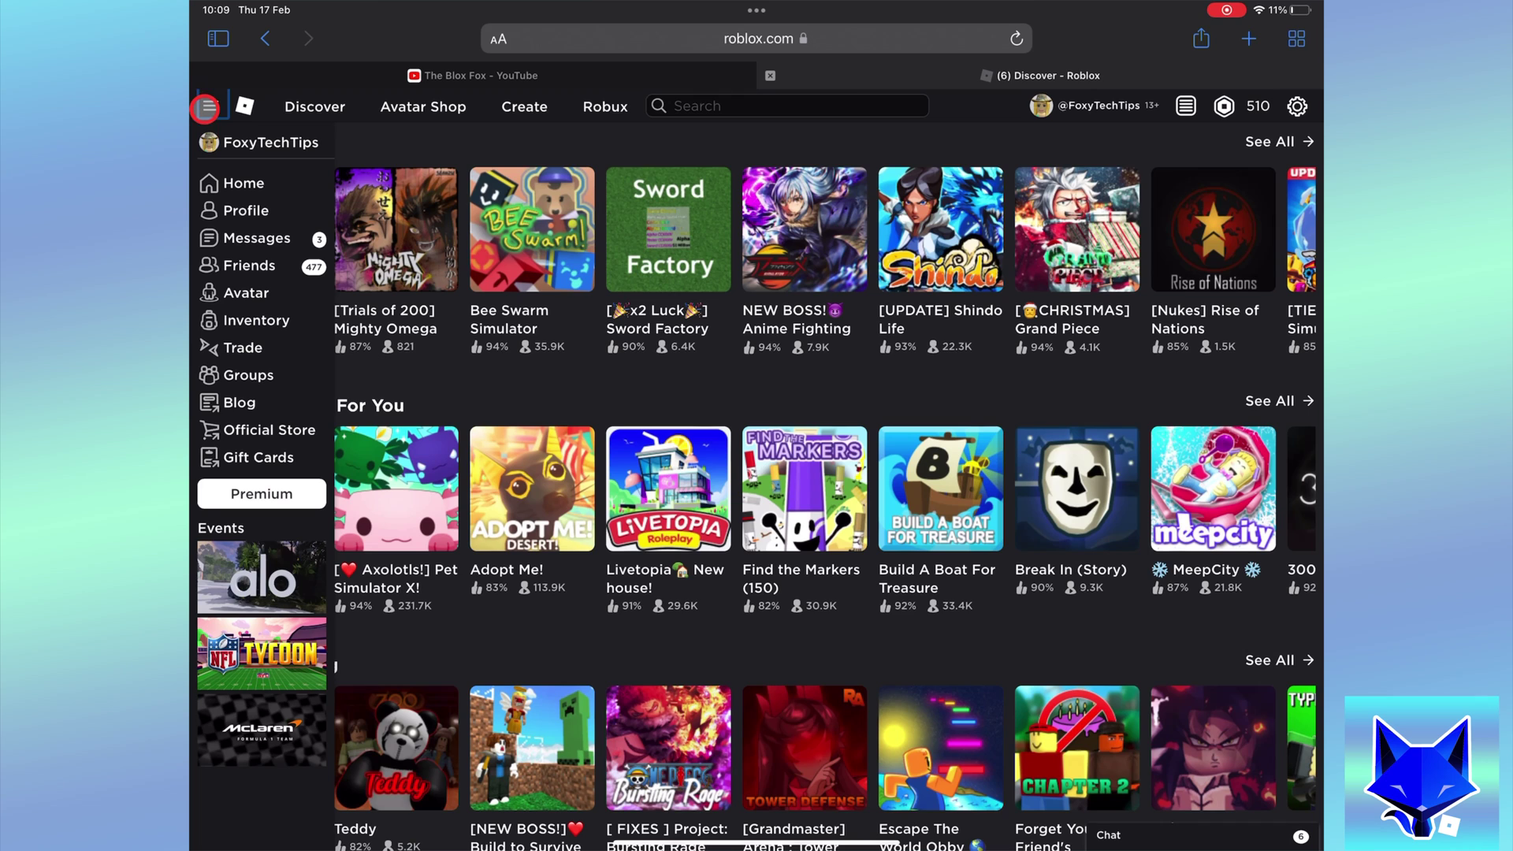
{"action": "left_click", "coordinate": [525, 106]}
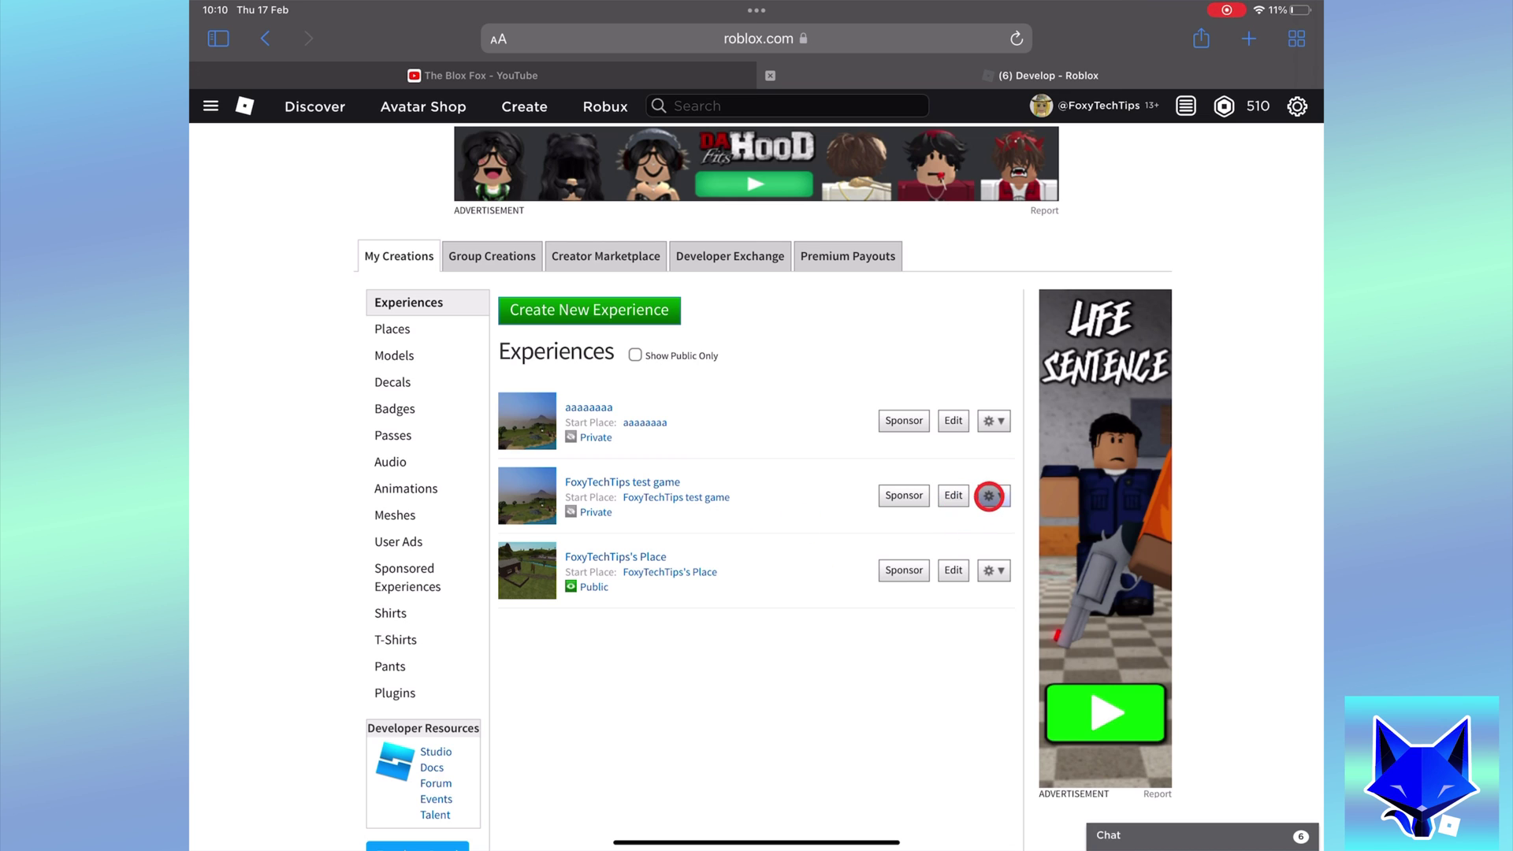
Open Configure Experience for FoxyTechTips test game from its gear dropdown
{"action": "left_click", "coordinate": [990, 496]}
{"action": "left_click", "coordinate": [990, 495]}
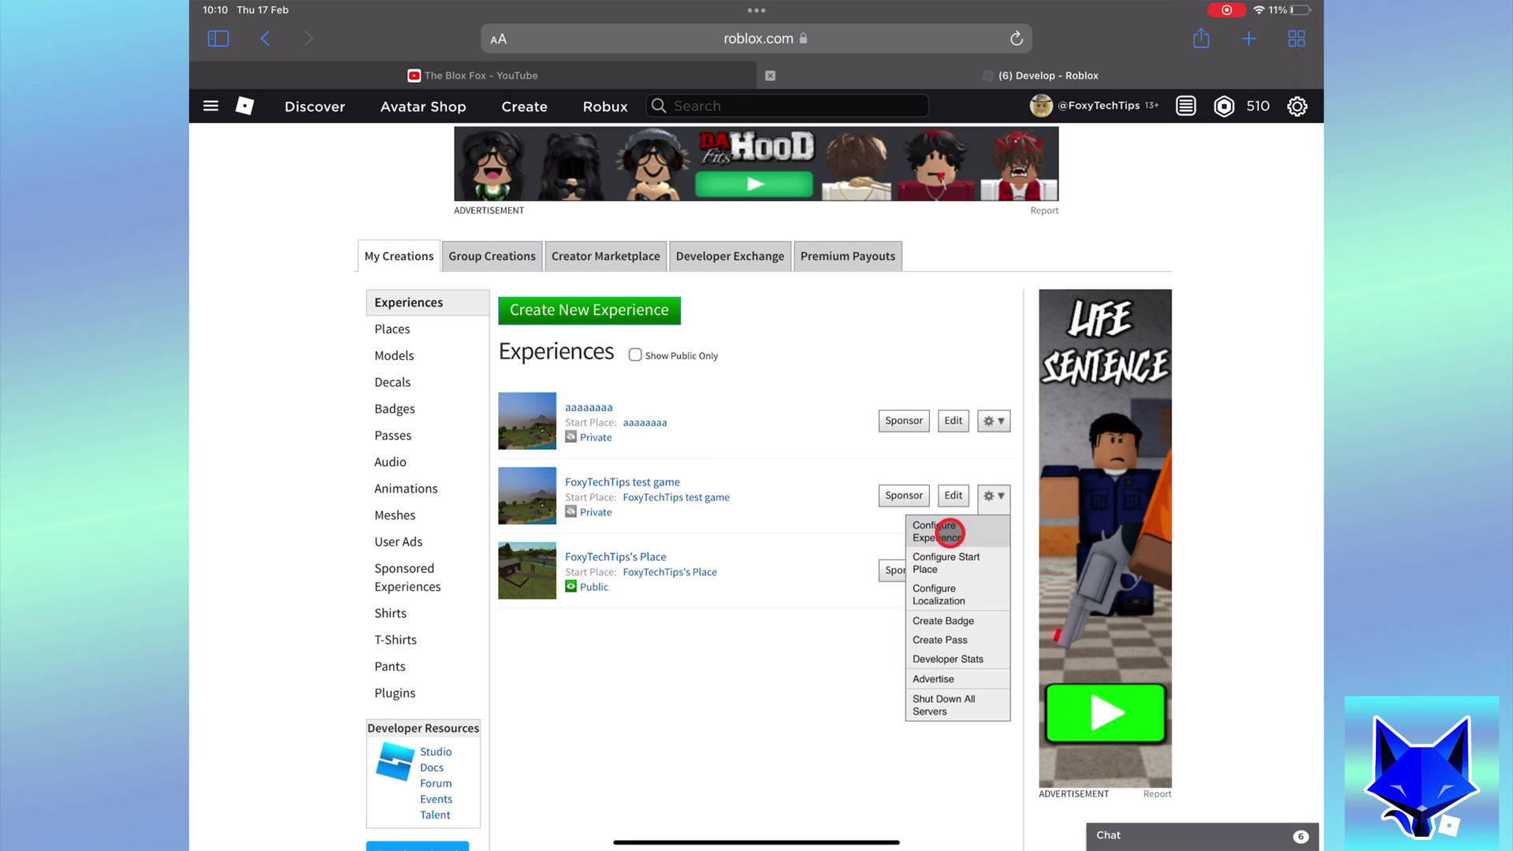
{"action": "left_click", "coordinate": [951, 532]}
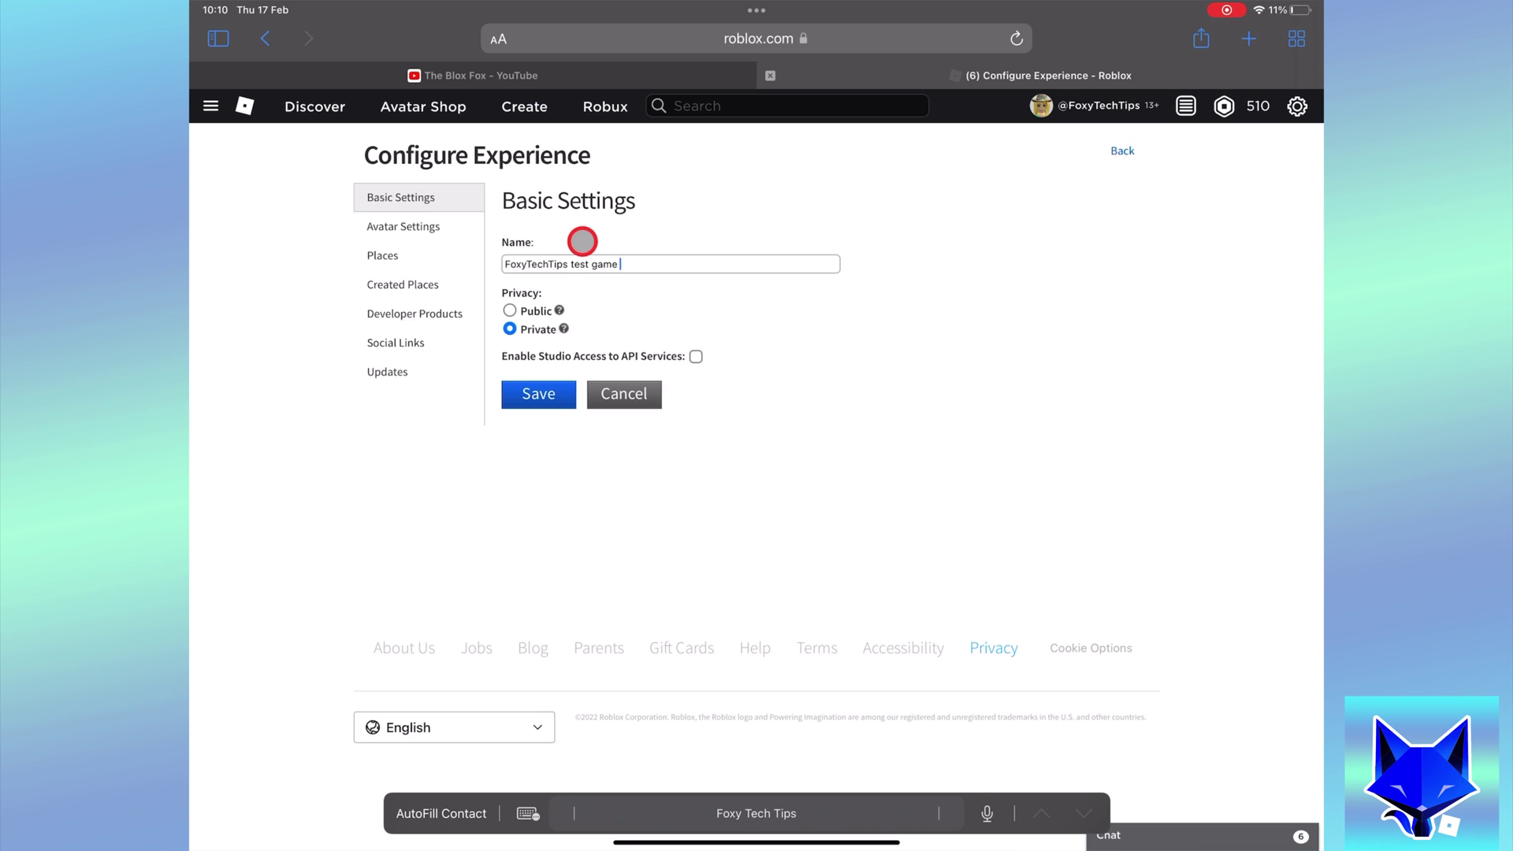
Save FoxyTechTips test game's privacy as Public, then go back to My Creations
{"action": "left_click", "coordinate": [509, 311]}
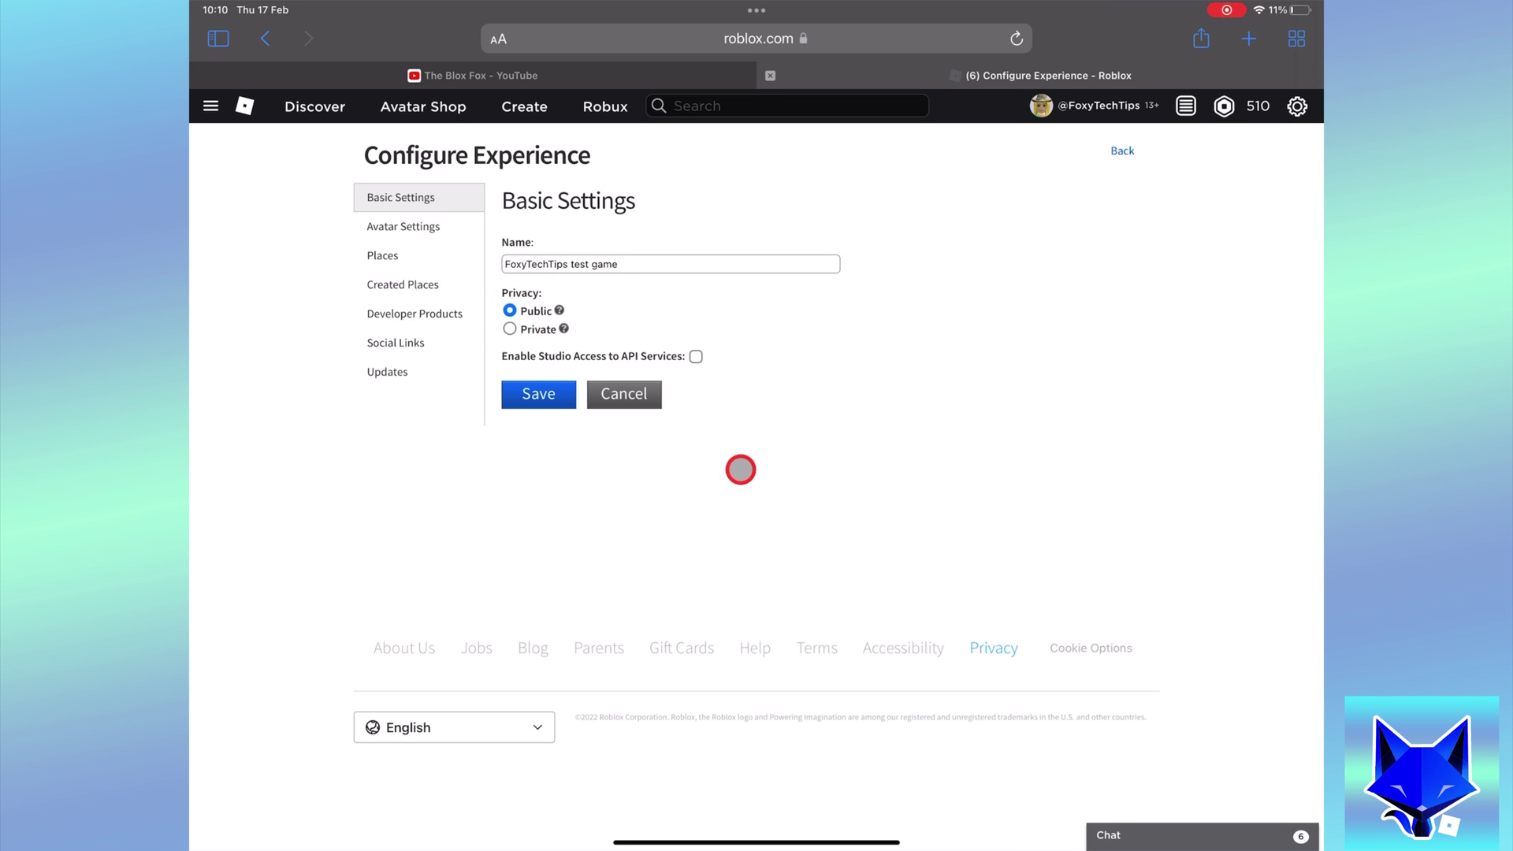
{"action": "left_click", "coordinate": [518, 408]}
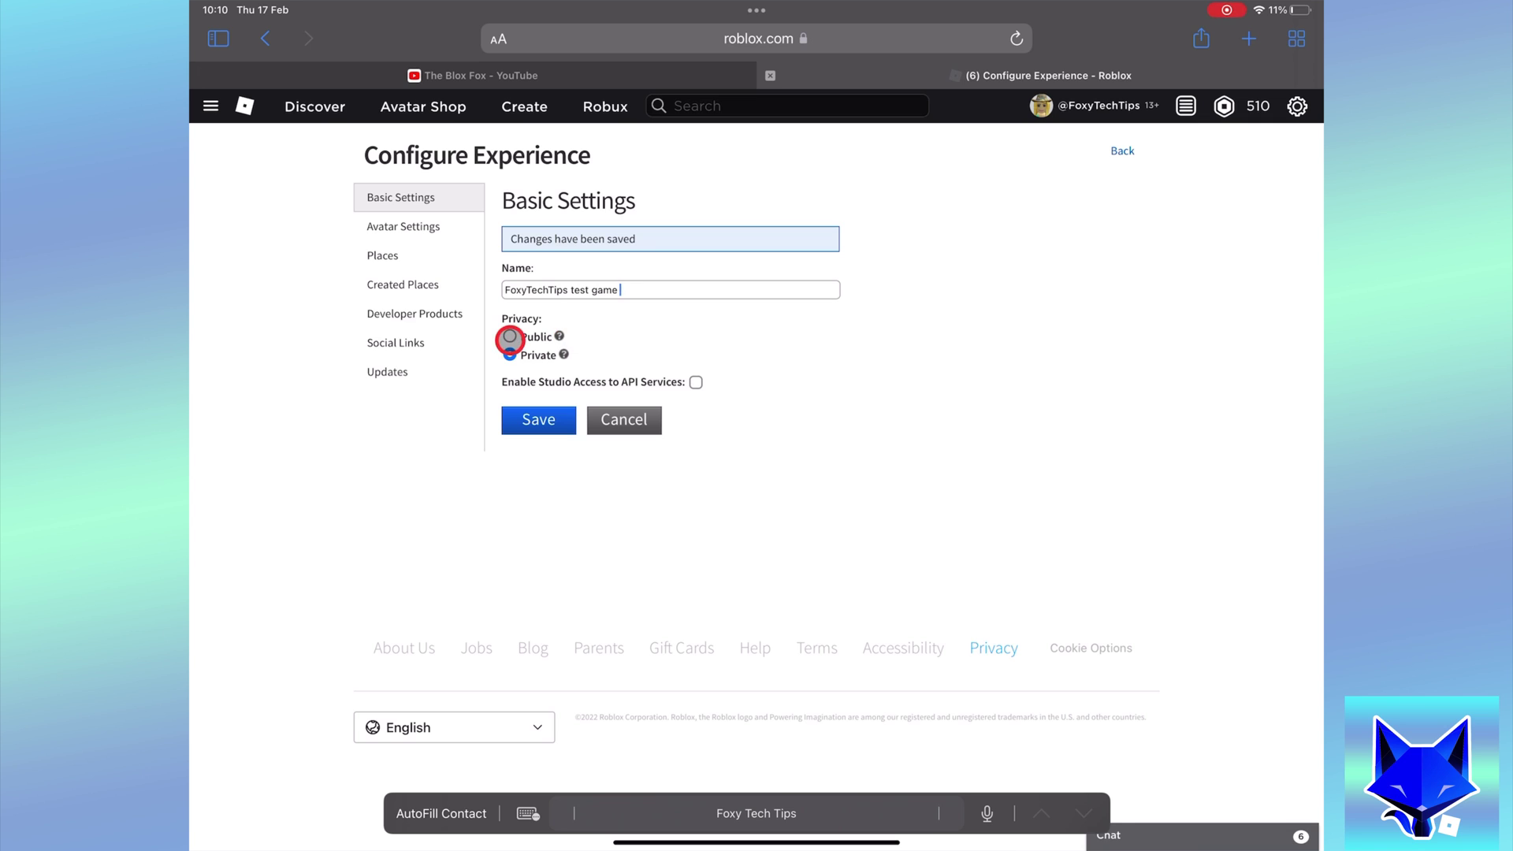
{"action": "left_click", "coordinate": [510, 338]}
{"action": "left_click", "coordinate": [540, 419]}
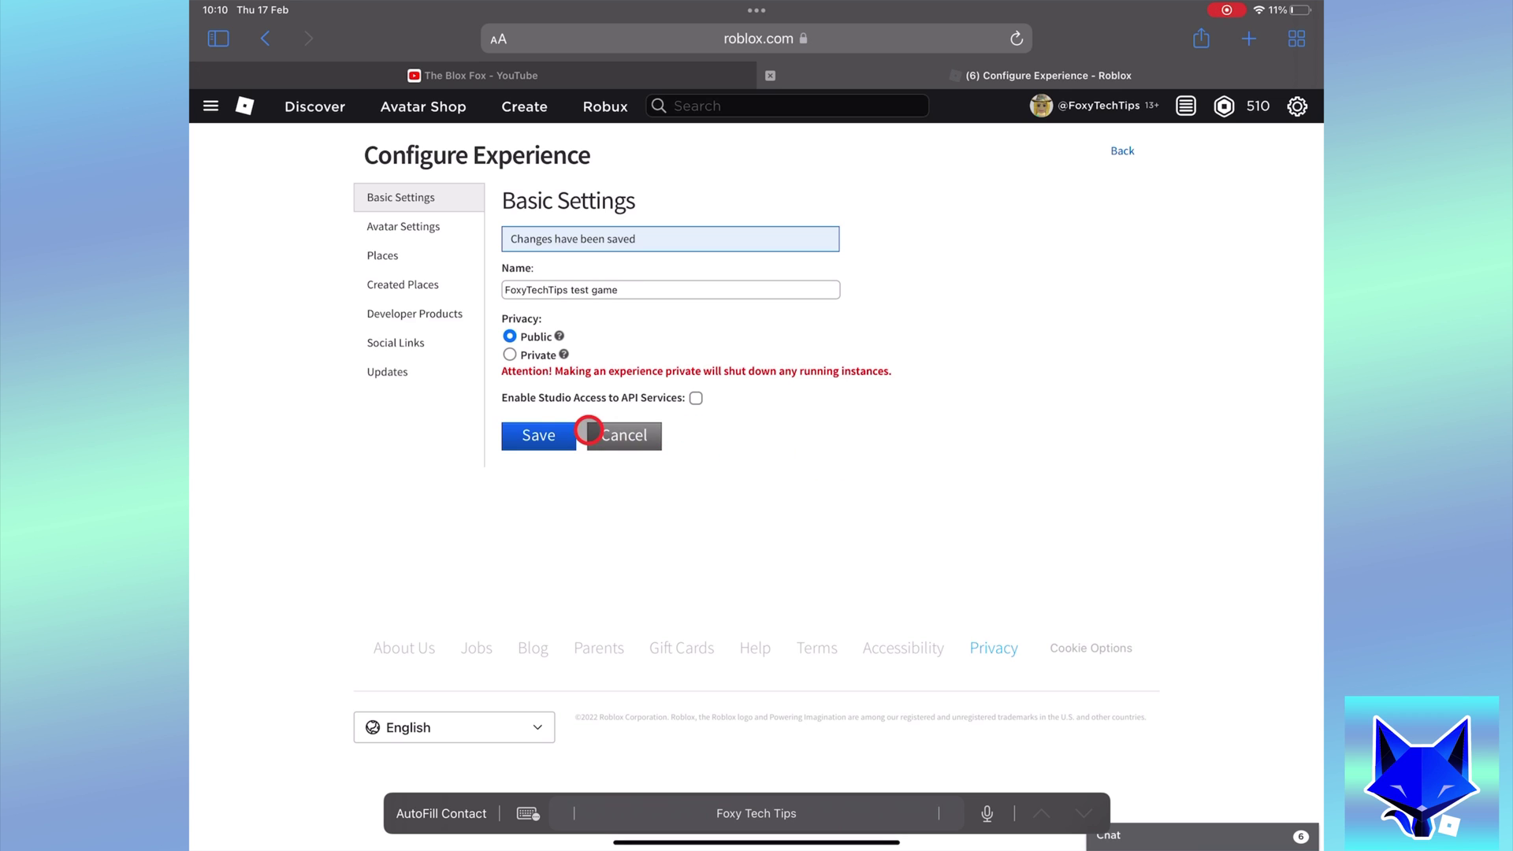
{"action": "left_click", "coordinate": [556, 437]}
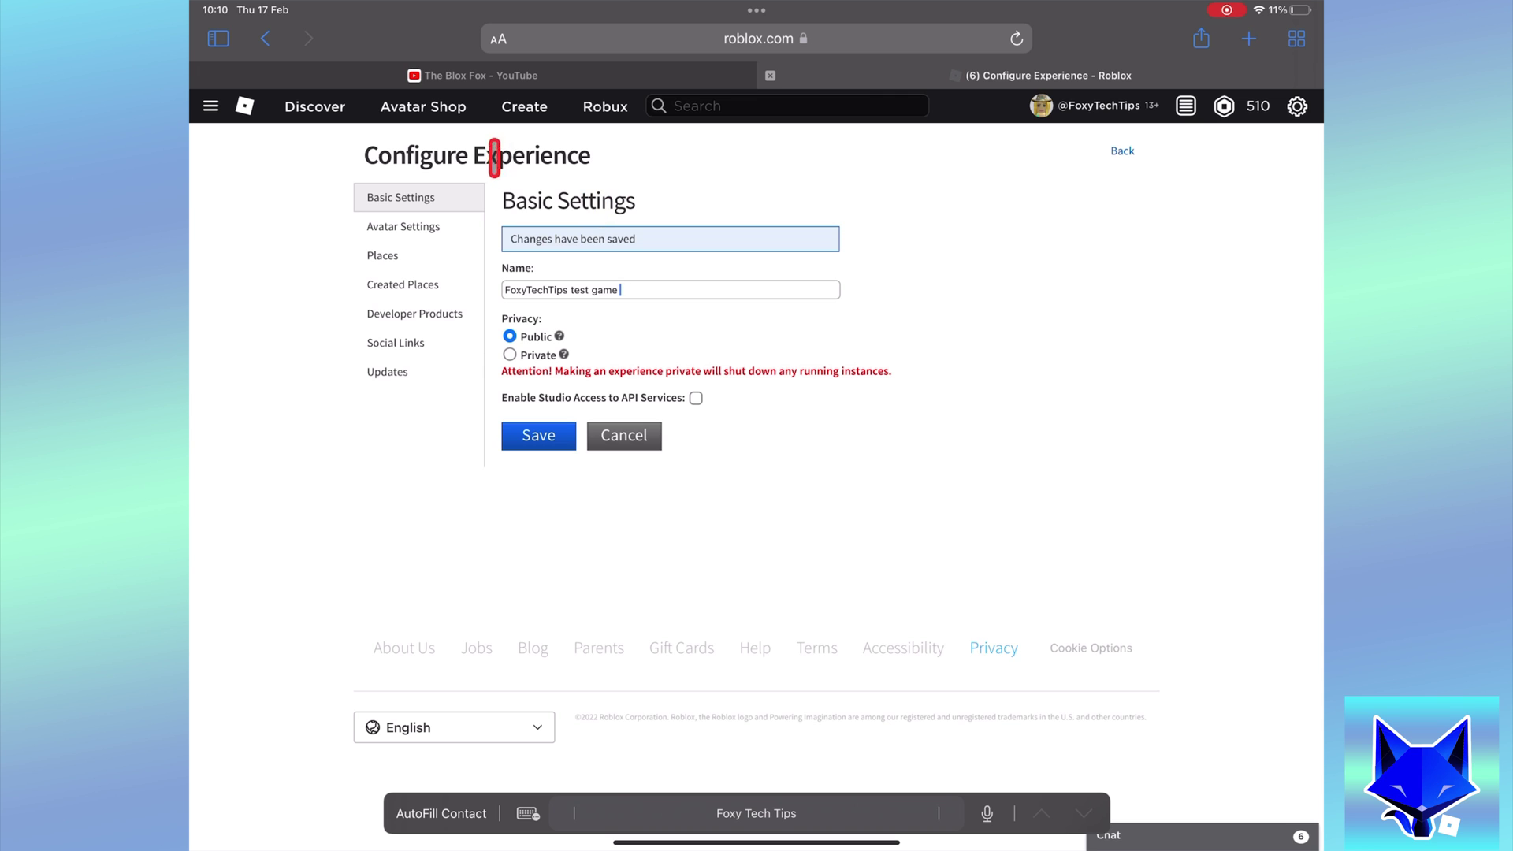
{"action": "left_click", "coordinate": [524, 106]}
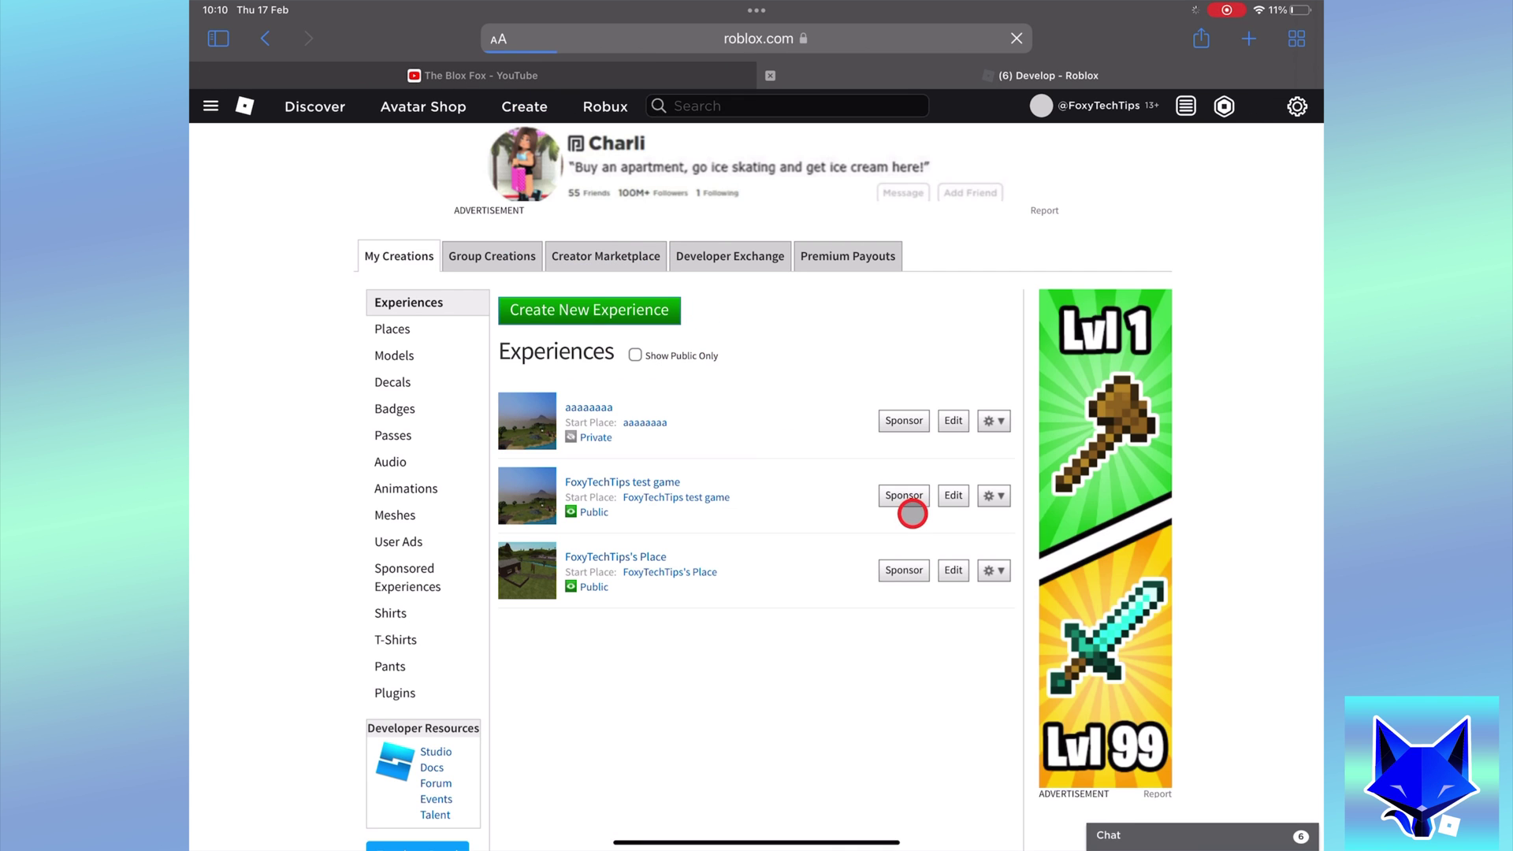